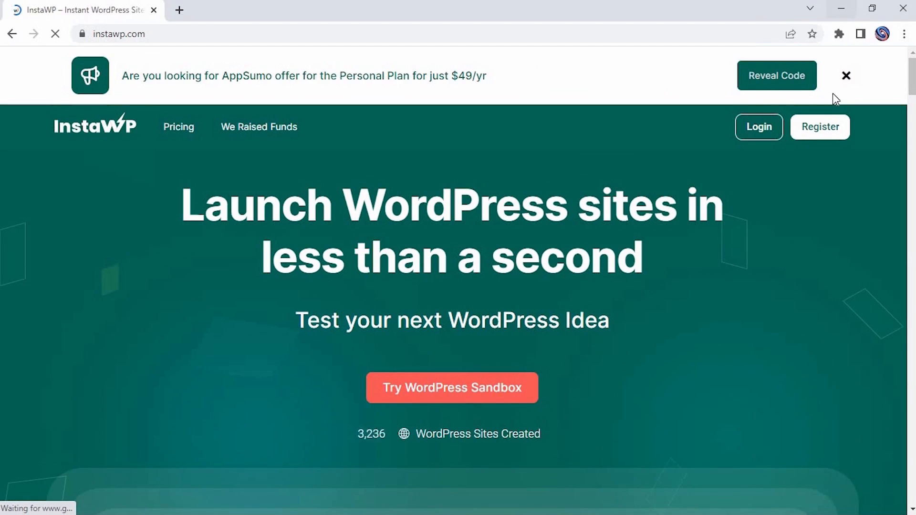
Step: Dismiss the AppSumo offer banner and create a new WordPress sandbox site in InstaWP
{"action": "left_click", "coordinate": [847, 77]}
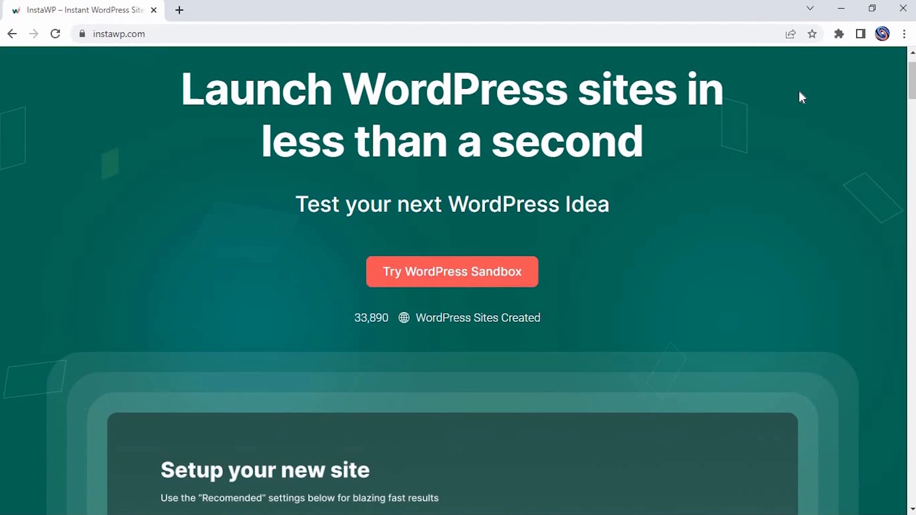
{"action": "left_click", "coordinate": [445, 274]}
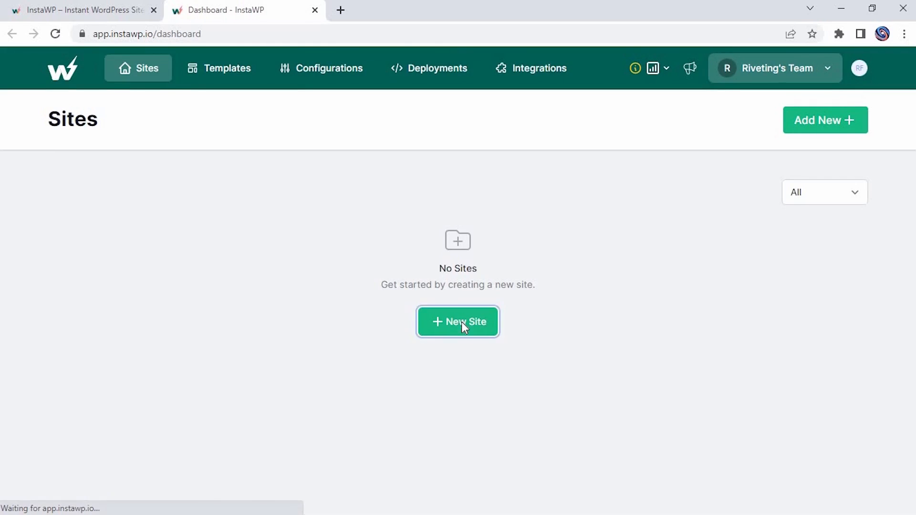
{"action": "left_click", "coordinate": [463, 322]}
{"action": "left_click", "coordinate": [505, 464]}
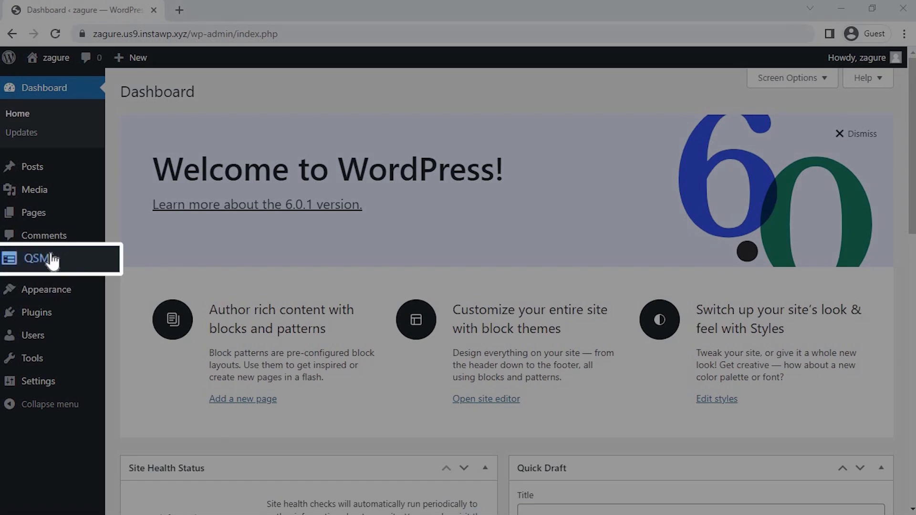
Step: Start a new quiz in QSM's Quizzes & Surveys, keeping the Default Theme
{"action": "mouse_move", "coordinate": [52, 260]}
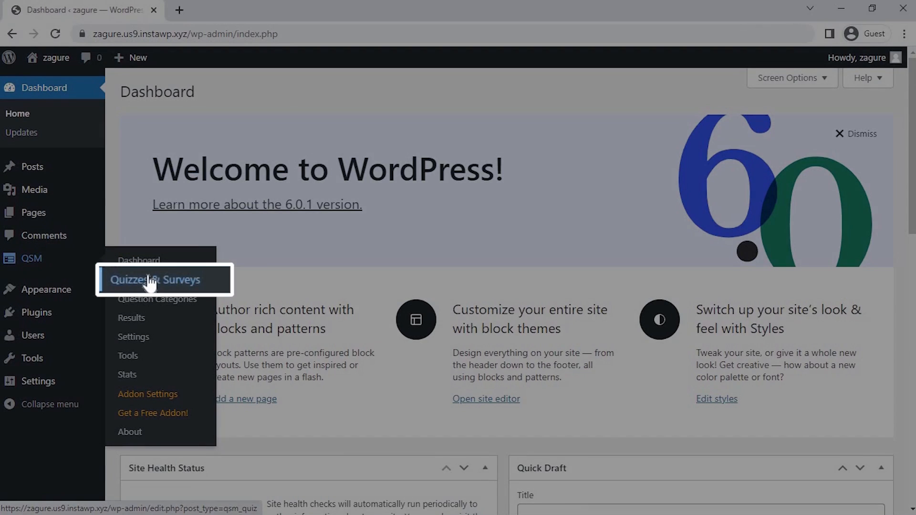
{"action": "left_click", "coordinate": [151, 281]}
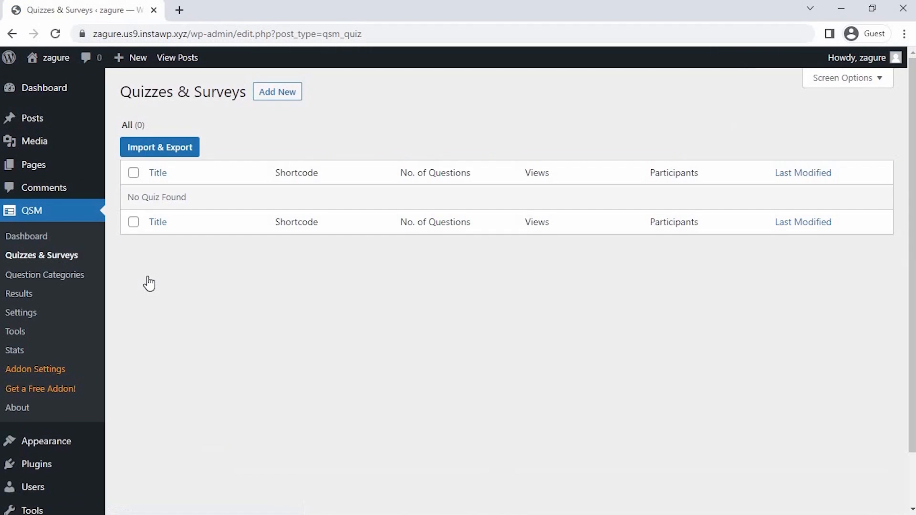
{"action": "left_click", "coordinate": [264, 93]}
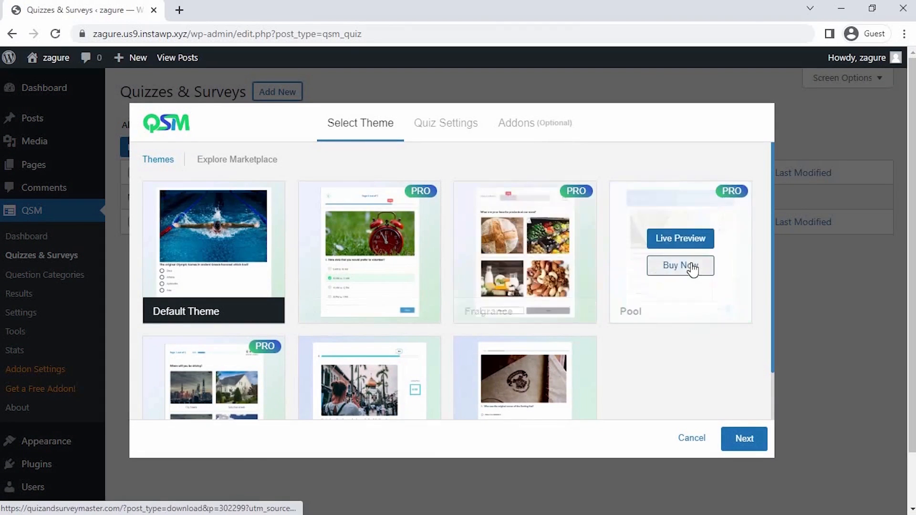
{"action": "scroll", "coordinate": [678, 268], "scroll_direction": "down", "scroll_amount": 2}
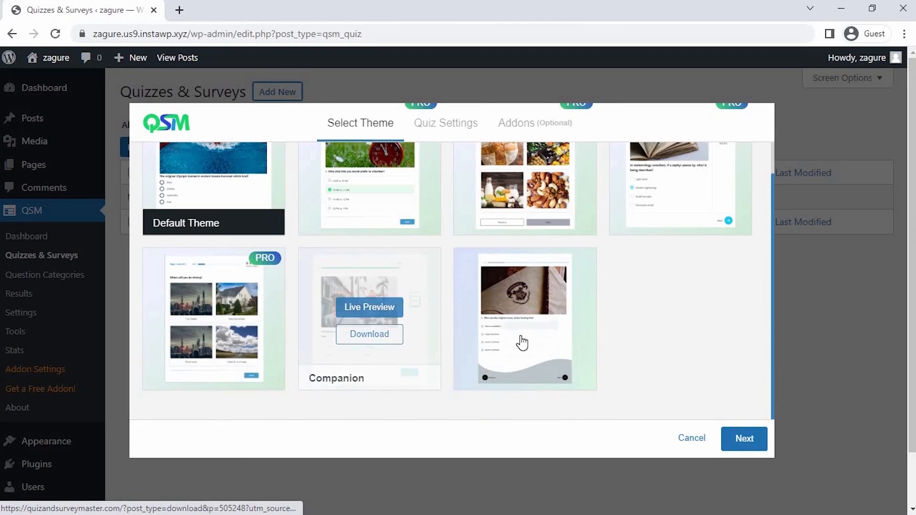
{"action": "left_click", "coordinate": [738, 440]}
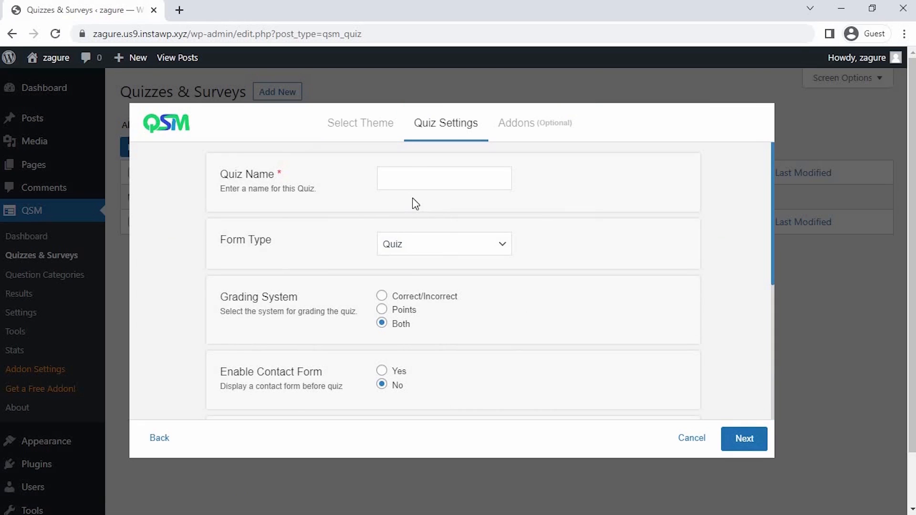
Step: Name the quiz "Am I a Vampire ?", with form type Quiz and the Points grading system
{"action": "left_click", "coordinate": [402, 178]}
{"action": "type", "text": "Am I a Vampire ?"}
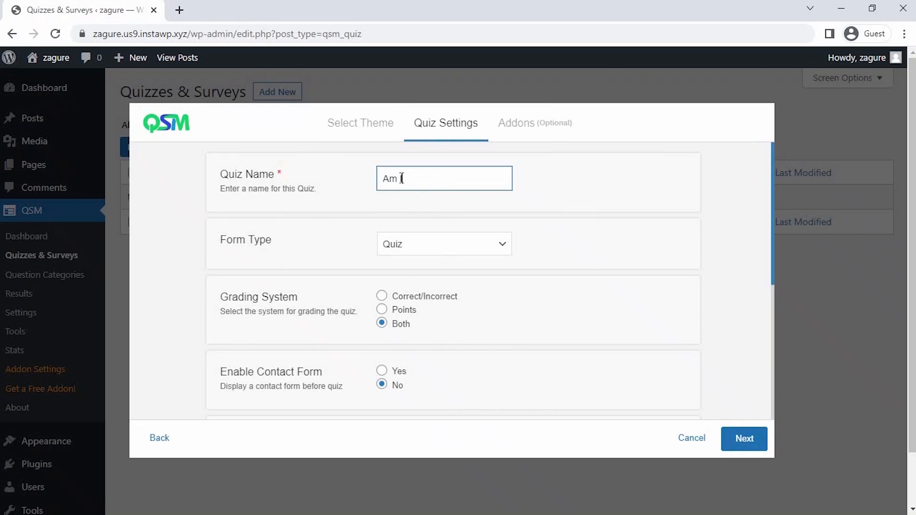
{"action": "left_click", "coordinate": [446, 252]}
{"action": "left_click", "coordinate": [448, 263]}
{"action": "left_click", "coordinate": [381, 310]}
{"action": "scroll", "coordinate": [382, 359], "scroll_direction": "down", "scroll_amount": 3}
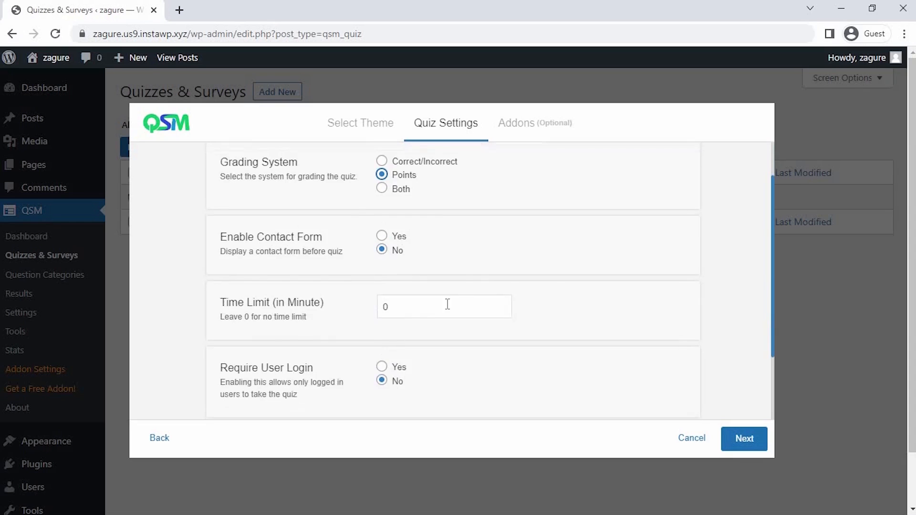
Step: Set the quiz time limit to 3 minutes and leave user login not required
{"action": "left_click", "coordinate": [501, 304]}
{"action": "left_click", "coordinate": [501, 304]}
{"action": "left_click", "coordinate": [537, 311]}
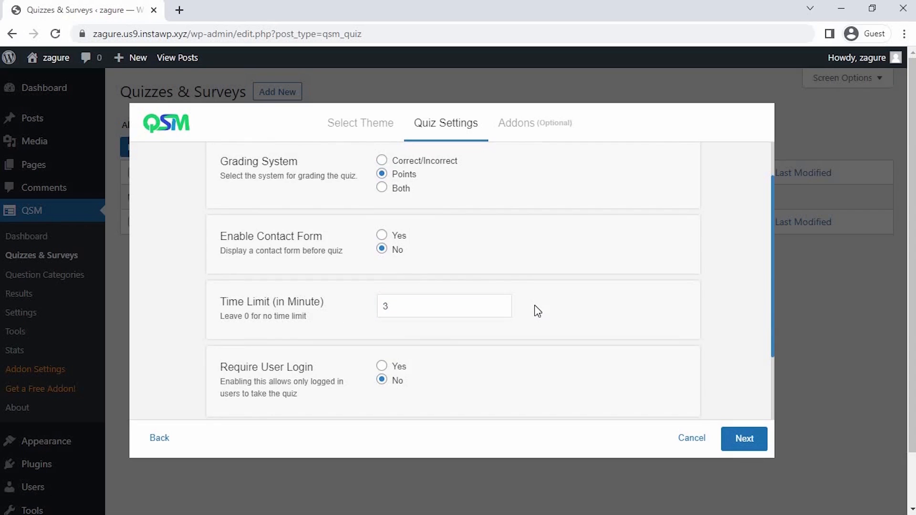
{"action": "left_click", "coordinate": [382, 381]}
{"action": "scroll", "coordinate": [380, 380], "scroll_direction": "down", "scroll_amount": 3}
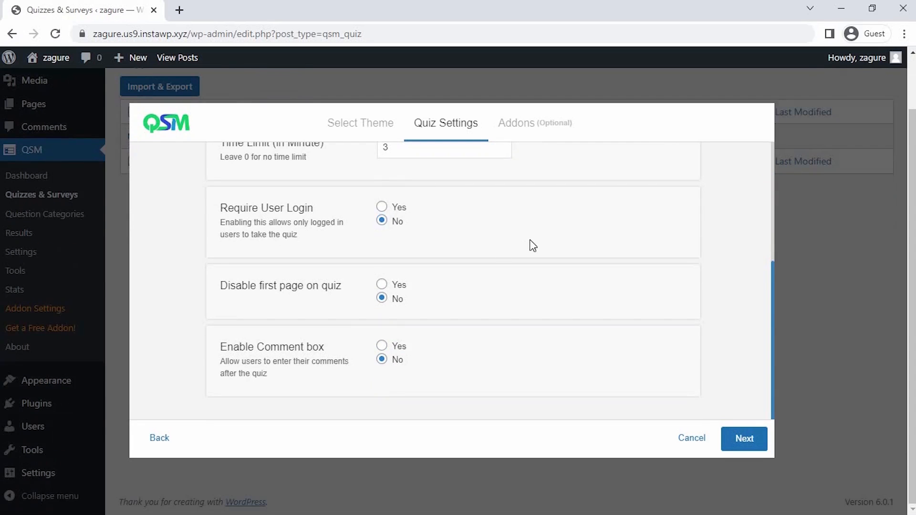
Step: Accept the quiz settings, skip the optional addons and create the quiz
{"action": "left_click", "coordinate": [745, 442]}
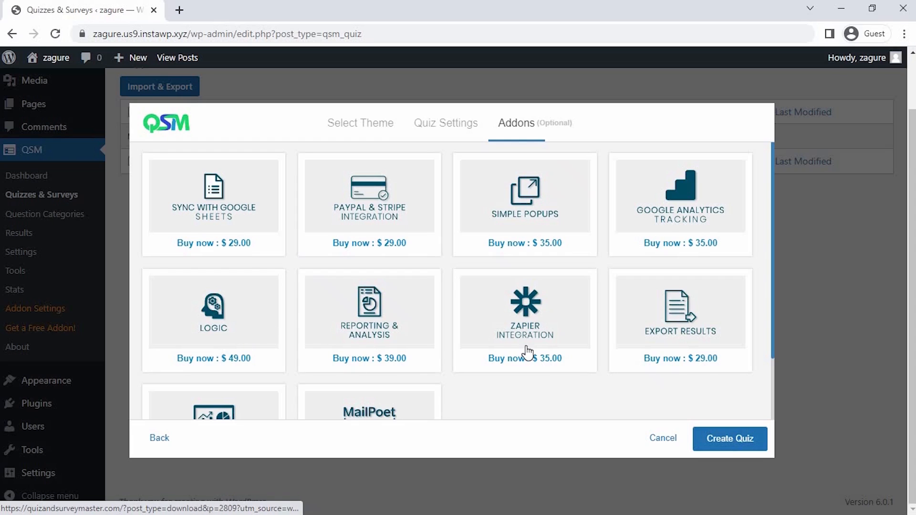
{"action": "scroll", "coordinate": [659, 338], "scroll_direction": "down", "scroll_amount": 3}
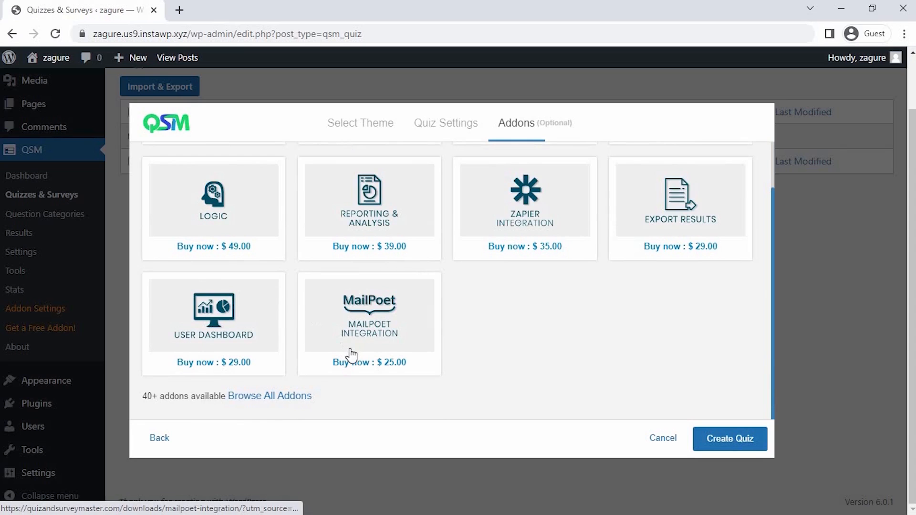
{"action": "left_click", "coordinate": [747, 449]}
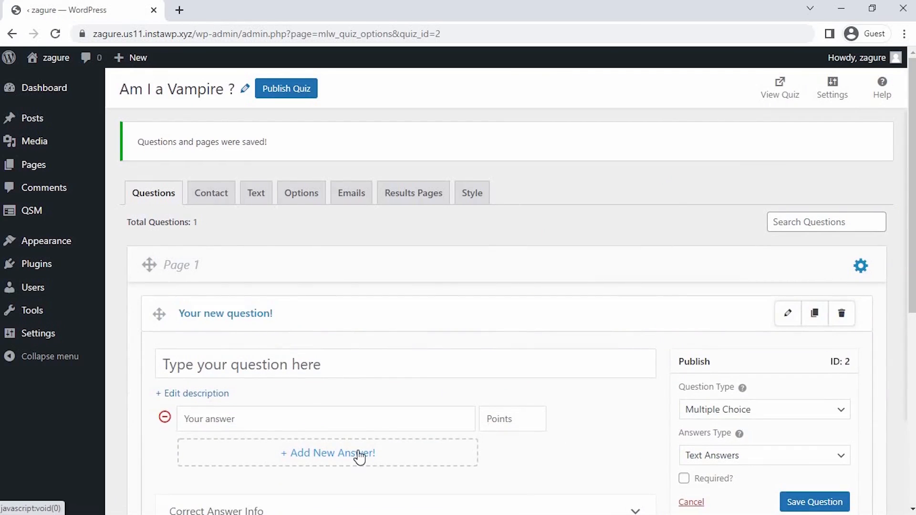
Step: Enter "Do you have a lots of friends ?" as the first question on Page 1
{"action": "scroll", "coordinate": [361, 457], "scroll_direction": "down", "scroll_amount": 4}
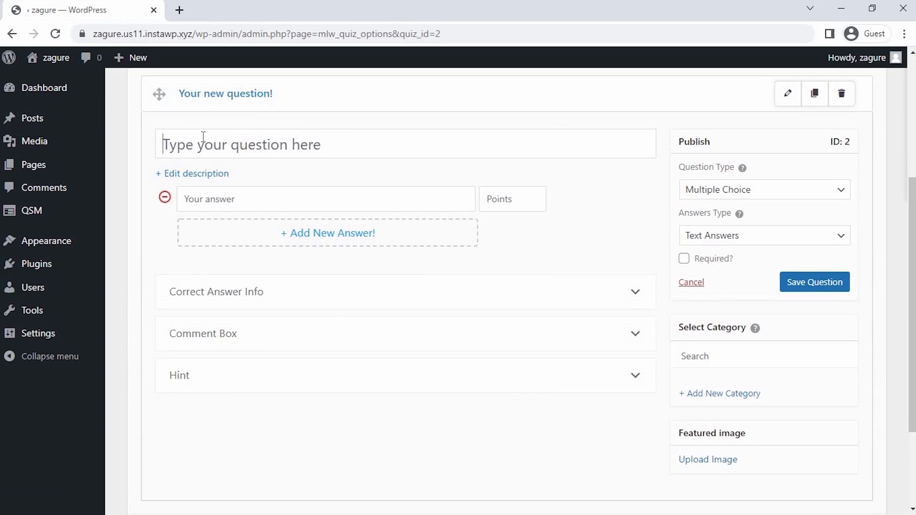
{"action": "type", "text": "Do"}
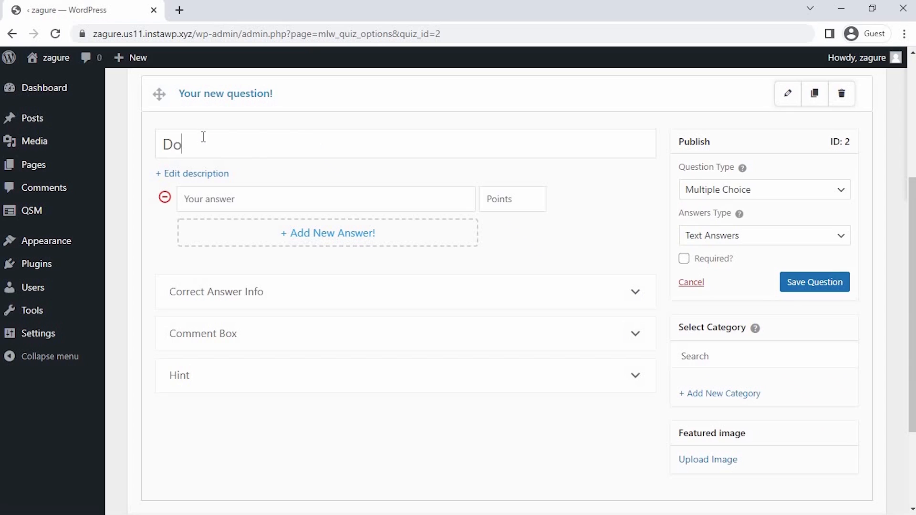
{"action": "type", "text": " you have a lots"}
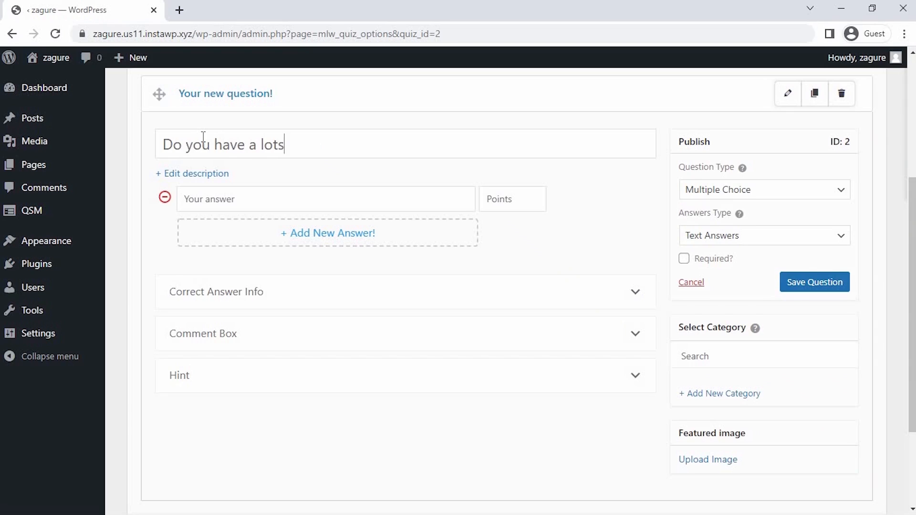
{"action": "type", "text": " of friends"}
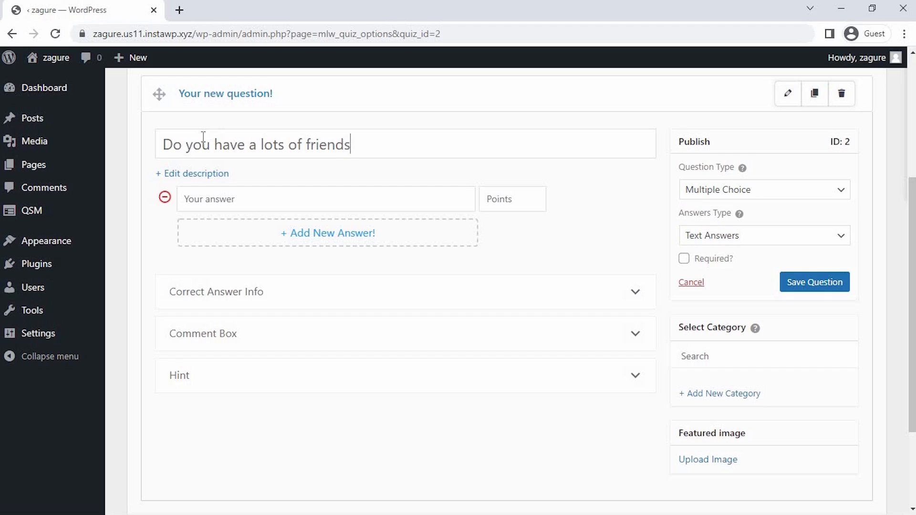
{"action": "type", "text": " ?"}
Step: Set the friends question to the Multiple Choice question type with Text Answers
{"action": "left_click", "coordinate": [686, 190]}
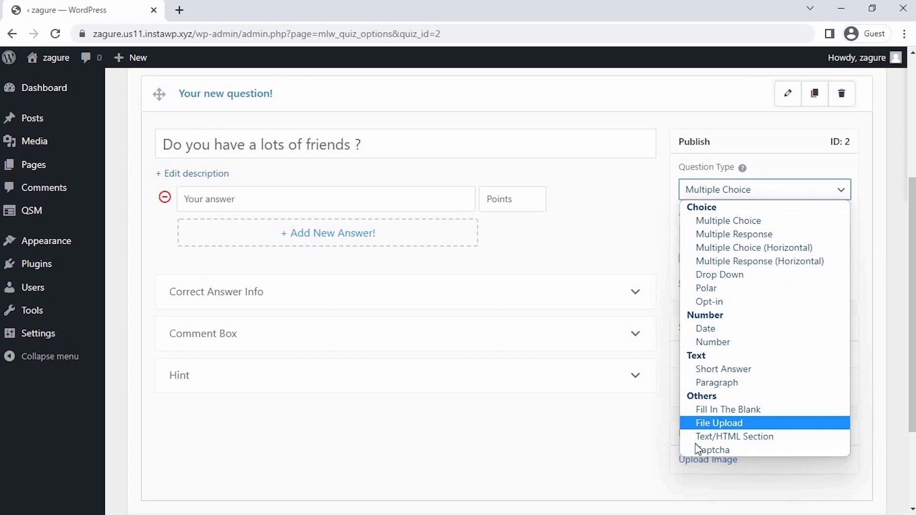
{"action": "left_click", "coordinate": [753, 224]}
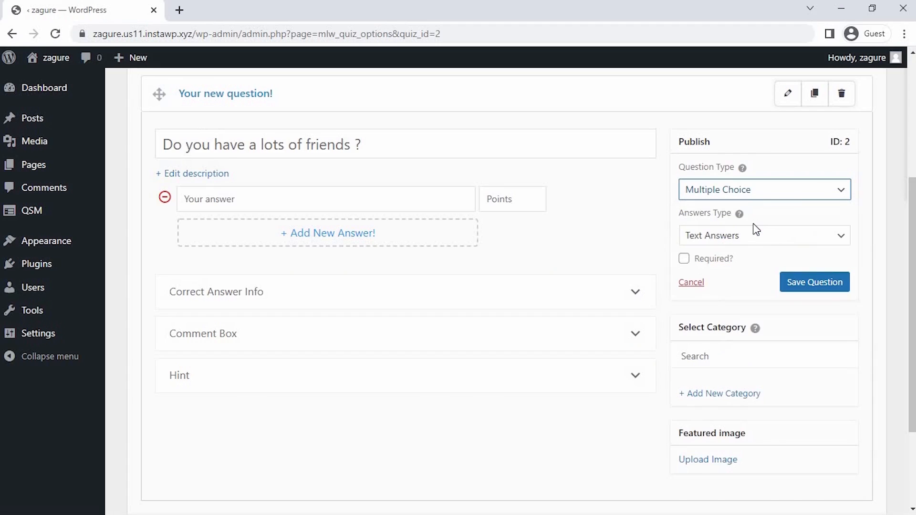
{"action": "left_click", "coordinate": [753, 235]}
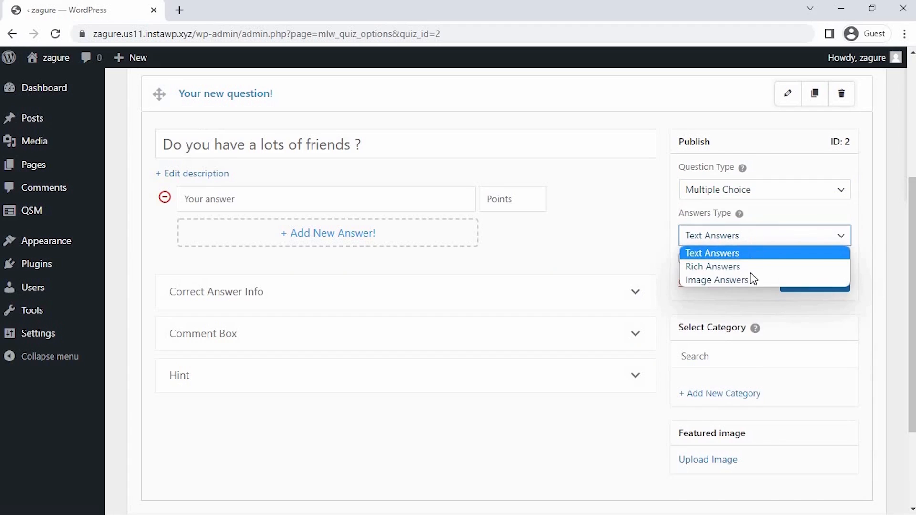
{"action": "left_click", "coordinate": [778, 253]}
Step: Give the friends question the answers "Yes", "No!!" and "Who needs them ?"
{"action": "left_click", "coordinate": [296, 209]}
{"action": "type", "text": "Yes"}
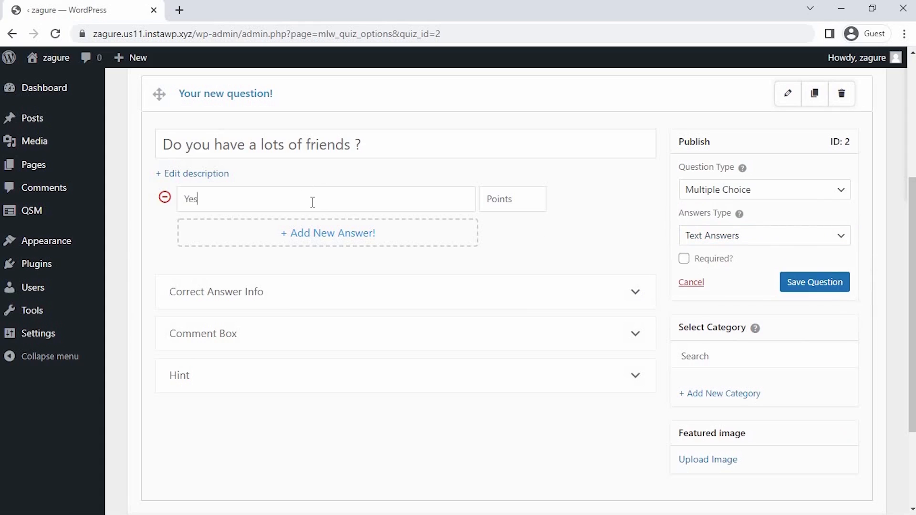
{"action": "left_click", "coordinate": [326, 236]}
{"action": "type", "text": "No!!"}
{"action": "left_click", "coordinate": [327, 262]}
{"action": "type", "text": "Who"}
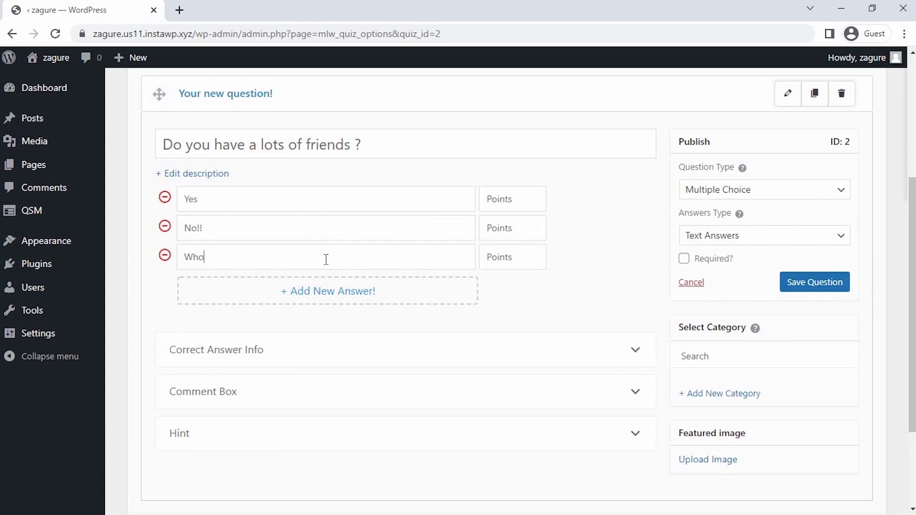
{"action": "type", "text": " needs them ?"}
Step: Assign 5, 10 and 15 points to the three friends answers, then make the question required and save it
{"action": "left_click", "coordinate": [509, 203]}
{"action": "type", "text": "5"}
{"action": "left_click", "coordinate": [511, 228]}
{"action": "type", "text": "10"}
{"action": "left_click", "coordinate": [512, 262]}
{"action": "type", "text": "15"}
{"action": "left_click", "coordinate": [684, 260]}
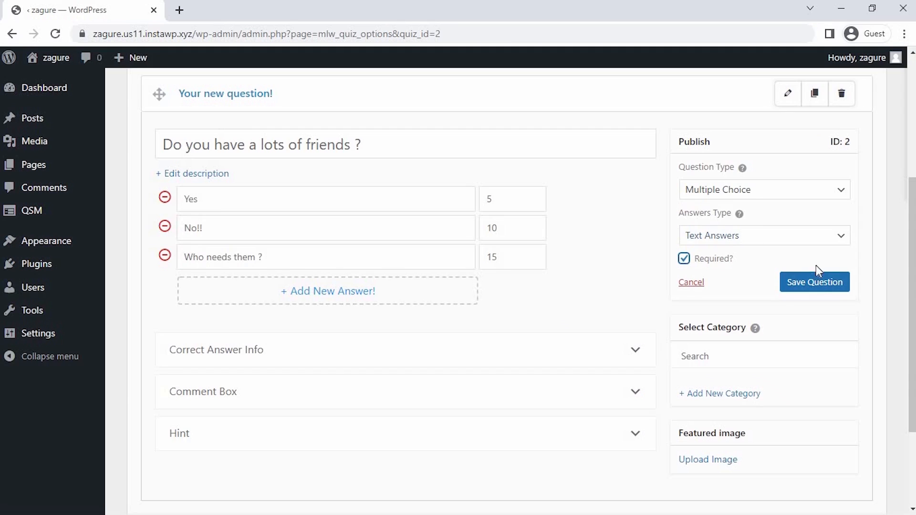
{"action": "left_click", "coordinate": [816, 282]}
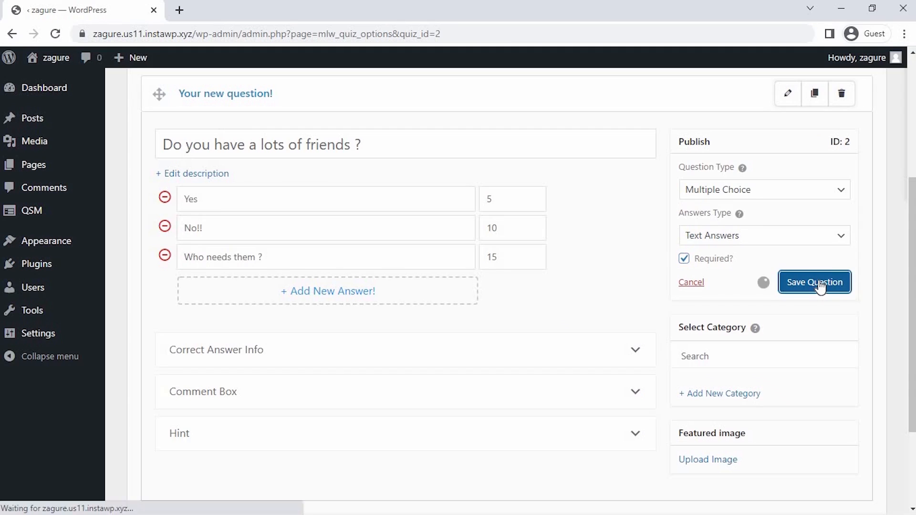
Step: Create a second page with the Multiple Choice question "Do you like the sun ?"
{"action": "scroll", "coordinate": [820, 286], "scroll_direction": "down", "scroll_amount": 3}
{"action": "left_click", "coordinate": [518, 456]}
{"action": "left_click", "coordinate": [238, 128]}
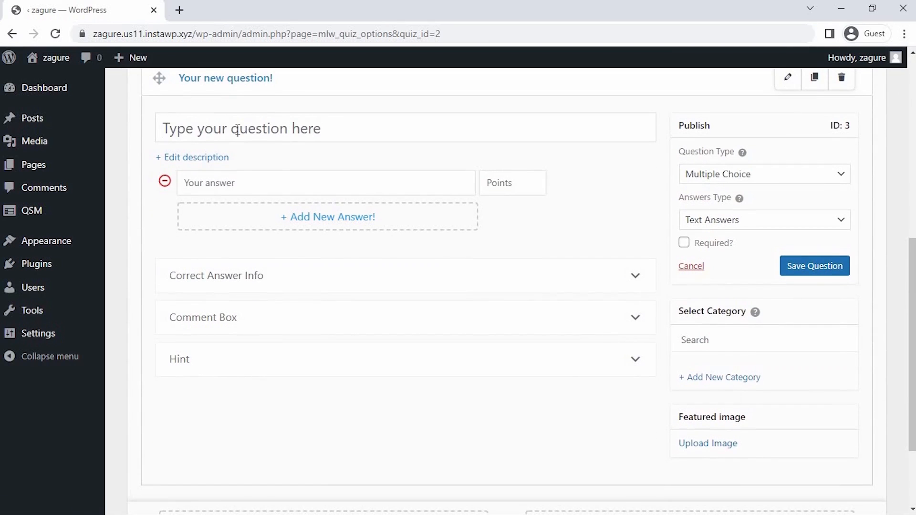
{"action": "type", "text": "Do you like the sum"}
{"action": "key", "text": "BackSpace"}
{"action": "type", "text": "n ?"}
{"action": "left_click", "coordinate": [696, 175]}
{"action": "left_click", "coordinate": [705, 206]}
Step: Give the sun question the answers "Yes.. its nice", "No way!!!" and "alot"
{"action": "left_click", "coordinate": [365, 182]}
{"action": "type", "text": "Yes"}
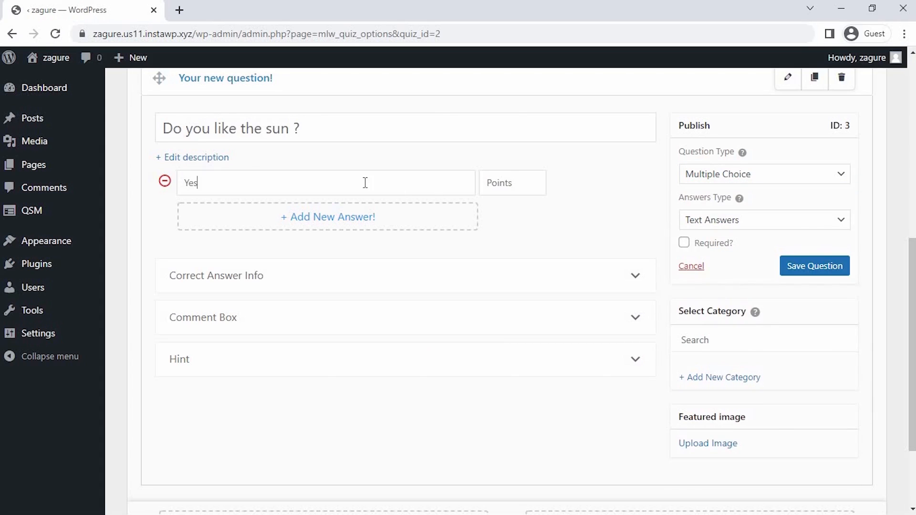
{"action": "type", "text": ".. its nice"}
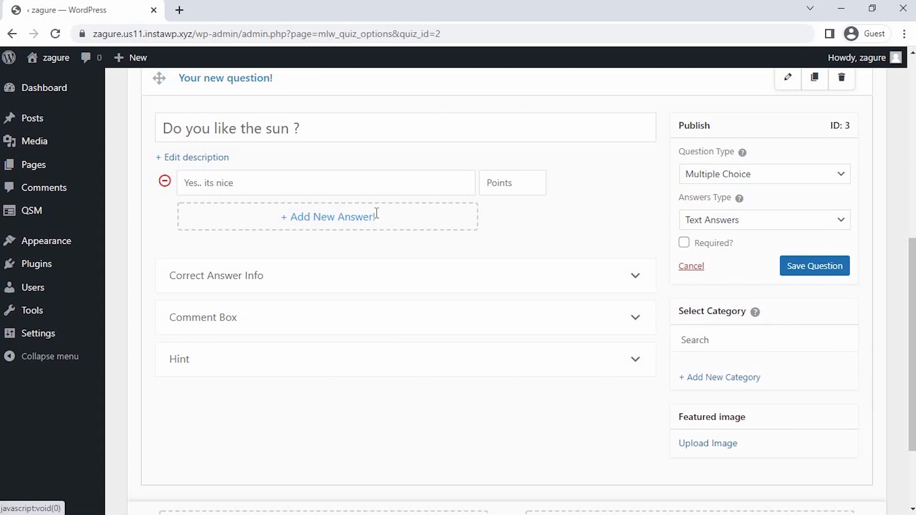
{"action": "left_click", "coordinate": [374, 219]}
{"action": "left_click", "coordinate": [377, 212]}
{"action": "type", "text": "No way!!!"}
{"action": "left_click", "coordinate": [383, 244]}
{"action": "left_click", "coordinate": [382, 242]}
{"action": "type", "text": "alot"}
Step: Assign 5, 10 and 5 points to the three sun answers, then make the question required and save it
{"action": "left_click", "coordinate": [506, 184]}
{"action": "type", "text": "5"}
{"action": "left_click", "coordinate": [503, 212]}
{"action": "type", "text": "10"}
{"action": "left_click", "coordinate": [503, 241]}
{"action": "type", "text": "5"}
{"action": "left_click", "coordinate": [684, 244]}
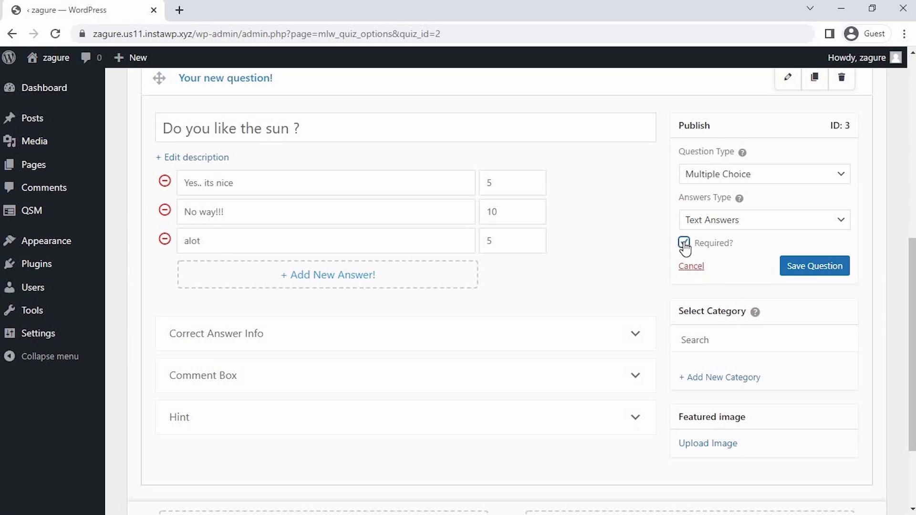
{"action": "left_click", "coordinate": [796, 266]}
Step: Create a third page with the question "Would you drink the blood without throwing it out ?" and the vampire lips image in its description
{"action": "scroll", "coordinate": [496, 429], "scroll_direction": "down", "scroll_amount": 3}
{"action": "left_click", "coordinate": [497, 456]}
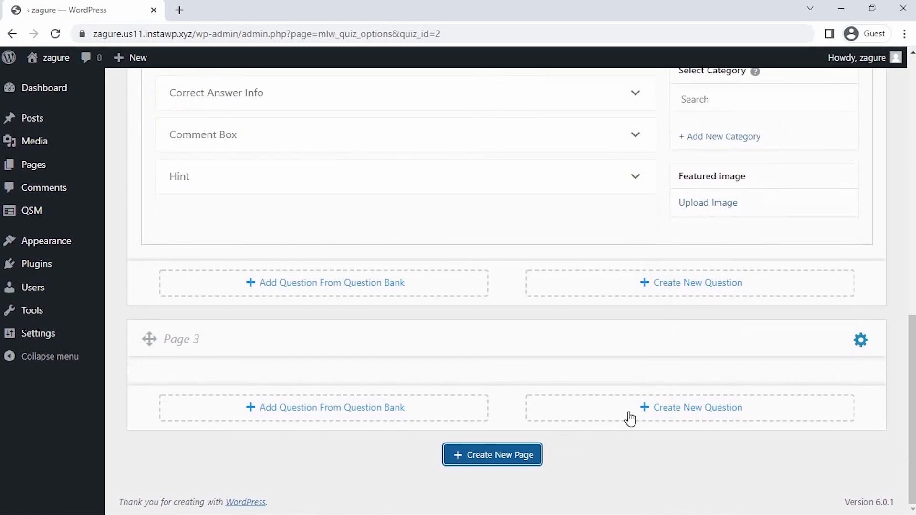
{"action": "left_click", "coordinate": [630, 418]}
{"action": "type", "text": "Would you drink the blood wi"}
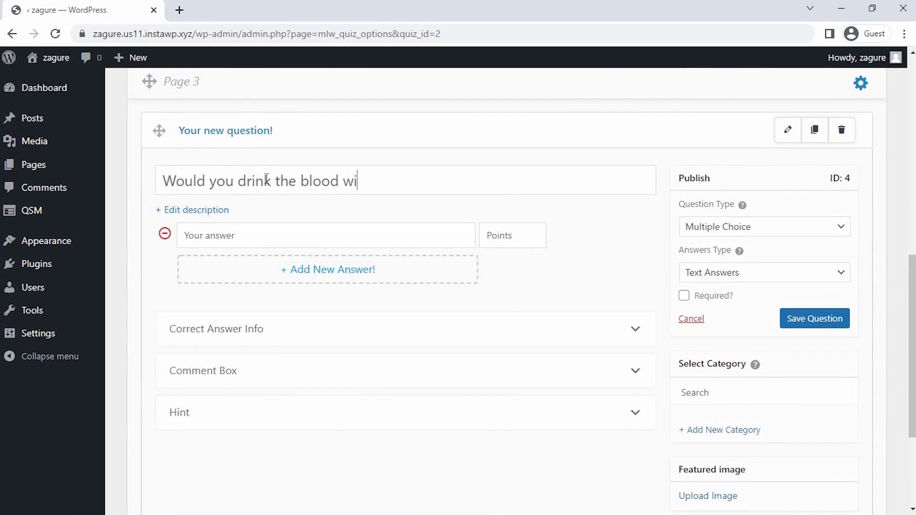
{"action": "type", "text": "thout throwing it out ?"}
{"action": "left_click", "coordinate": [193, 210]}
{"action": "left_click", "coordinate": [628, 228]}
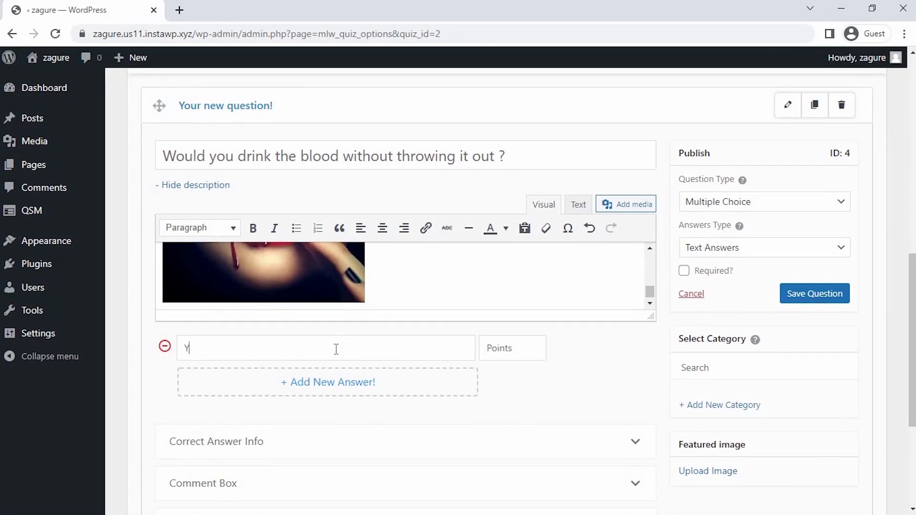
Step: Give the blood question the answers "Yeah !!!! What a big deal ?" and "Whatttt.. No"
{"action": "type", "text": "eah !!!! What a big deal"}
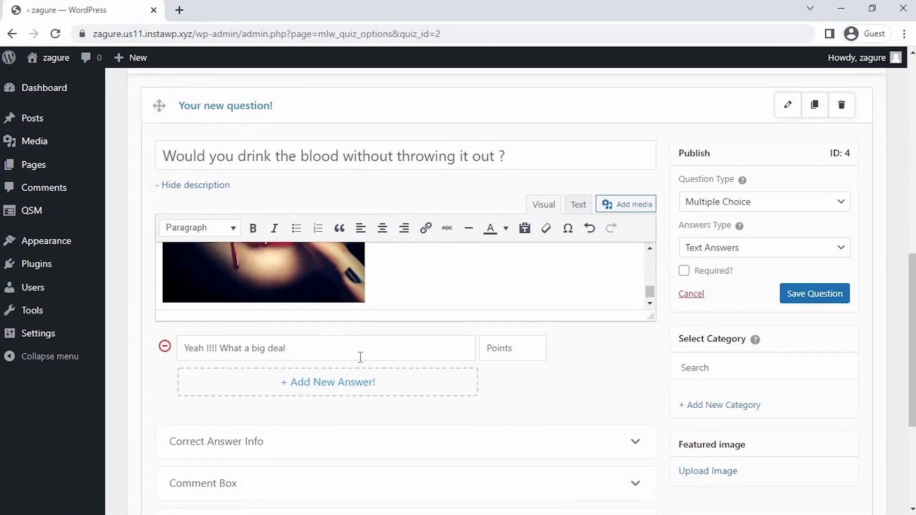
{"action": "type", "text": " ?"}
{"action": "left_click", "coordinate": [361, 388]}
{"action": "type", "text": "Whatttt.. No"}
Step: Assign 10 and 5 points to the two blood answers, then make the question required and save it
{"action": "left_click", "coordinate": [513, 348]}
{"action": "type", "text": "10"}
{"action": "left_click", "coordinate": [512, 377]}
{"action": "type", "text": "5"}
{"action": "left_click", "coordinate": [684, 270]}
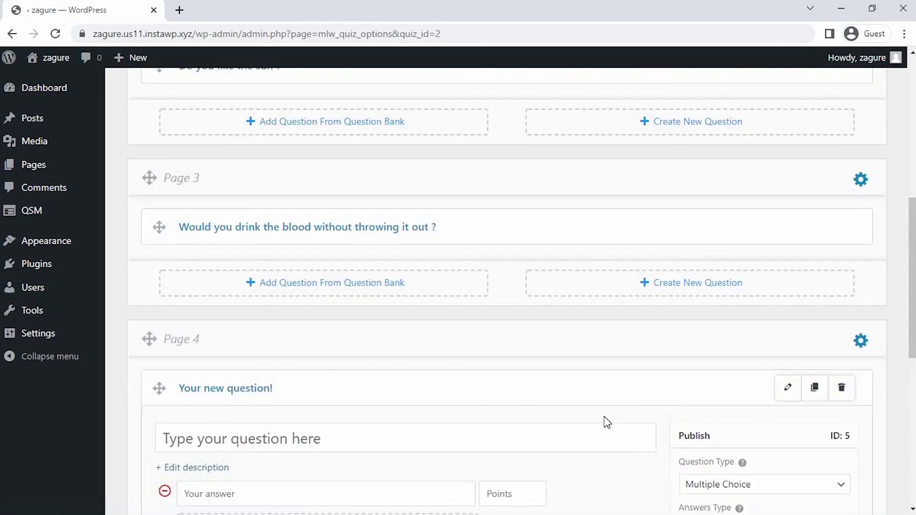
Step: Create a fourth page with the question "What's your favorite time of the day?" and the day-and-night tree image in its description
{"action": "left_click", "coordinate": [198, 174]}
{"action": "type", "text": "What's your favourite time of the day/"}
{"action": "left_click", "coordinate": [281, 181]}
{"action": "key", "text": "BackSpace"}
{"action": "left_click", "coordinate": [435, 185]}
{"action": "key", "text": "BackSpace"}
{"action": "type", "text": "?"}
{"action": "left_click", "coordinate": [765, 226]}
{"action": "left_click", "coordinate": [196, 210]}
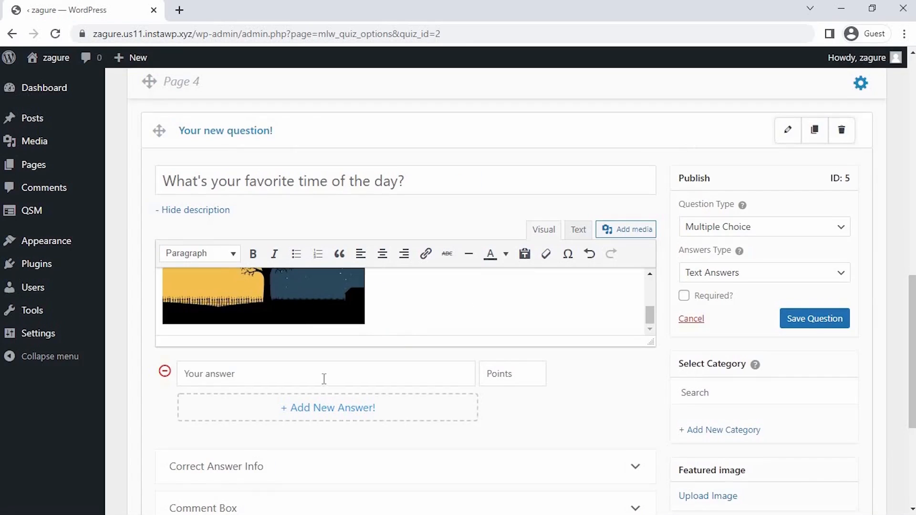
Step: Give the time-of-day question the answers "Morning" for 5 points and "Night" for 10 points
{"action": "left_click", "coordinate": [323, 379]}
{"action": "type", "text": "Morning"}
{"action": "left_click", "coordinate": [333, 407]}
{"action": "type", "text": "Night"}
{"action": "left_click", "coordinate": [531, 382]}
{"action": "type", "text": "5"}
{"action": "key", "text": "Tab"}
{"action": "type", "text": "10"}
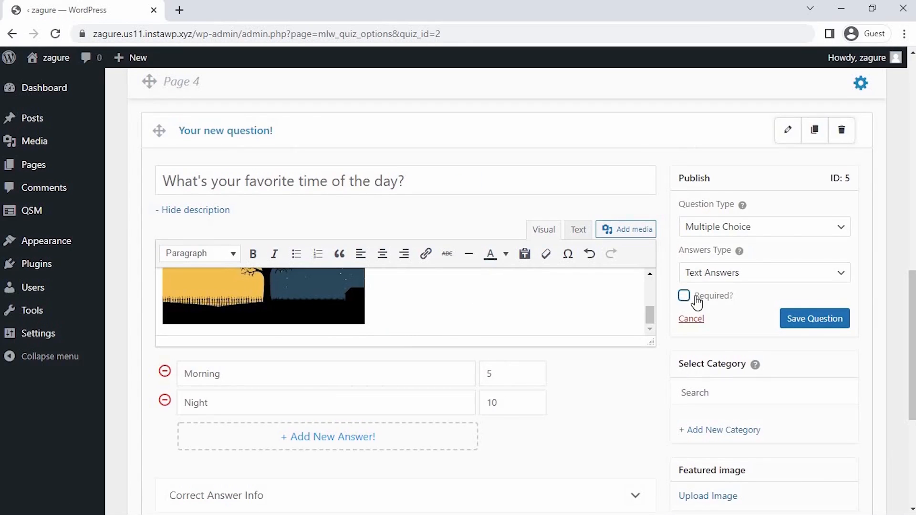
Step: Make the time-of-day question required and save it
{"action": "left_click", "coordinate": [684, 297]}
{"action": "left_click", "coordinate": [791, 318]}
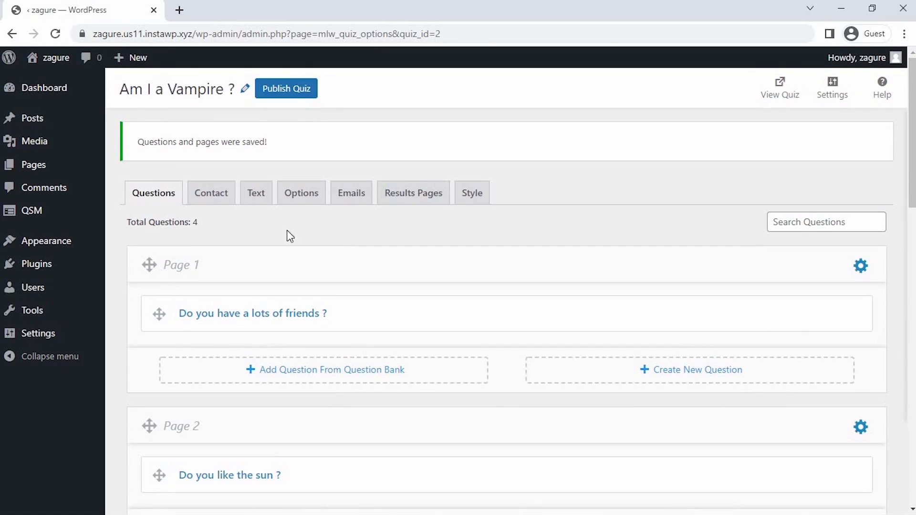
Step: Hide the disabled contact fields, then add a required Text field labelled "Name" to the quiz's contact form and save the form
{"action": "left_click", "coordinate": [214, 195]}
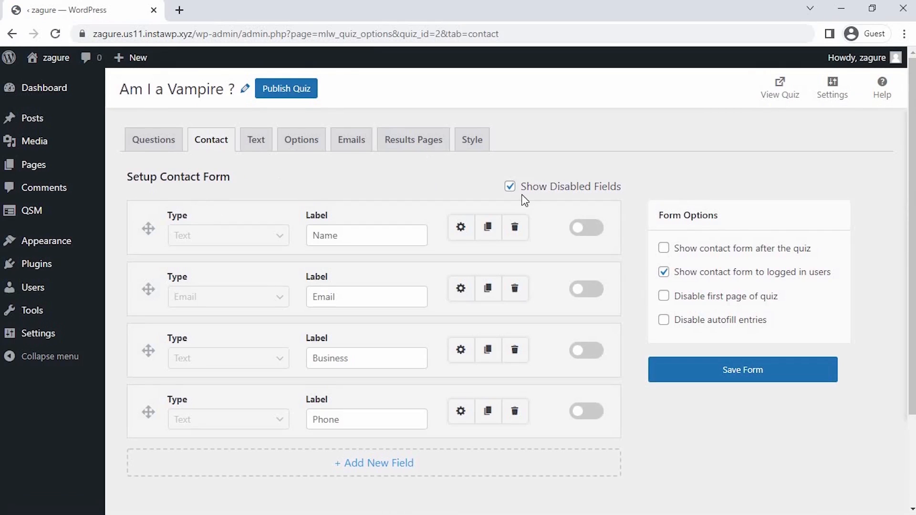
{"action": "left_click", "coordinate": [510, 188]}
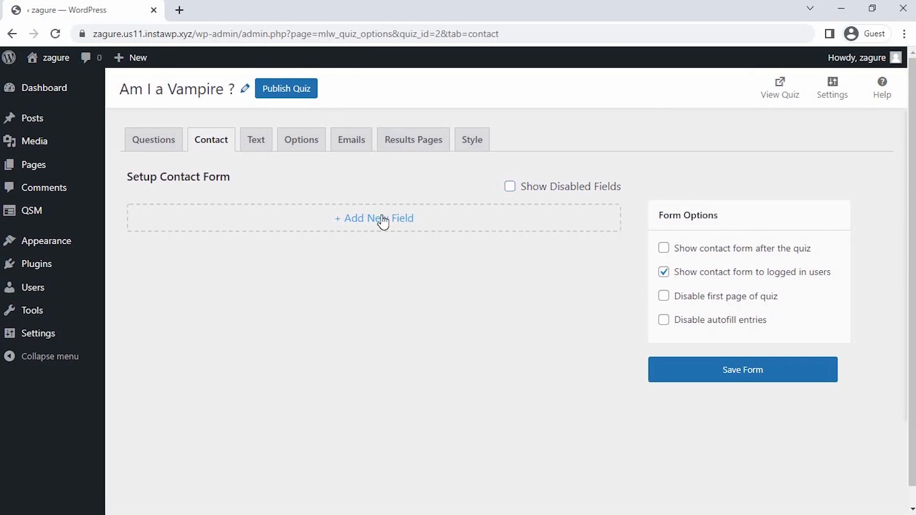
{"action": "left_click", "coordinate": [382, 219]}
{"action": "left_click", "coordinate": [286, 236]}
{"action": "left_click", "coordinate": [269, 273]}
{"action": "left_click", "coordinate": [461, 227]}
{"action": "left_click", "coordinate": [709, 376]}
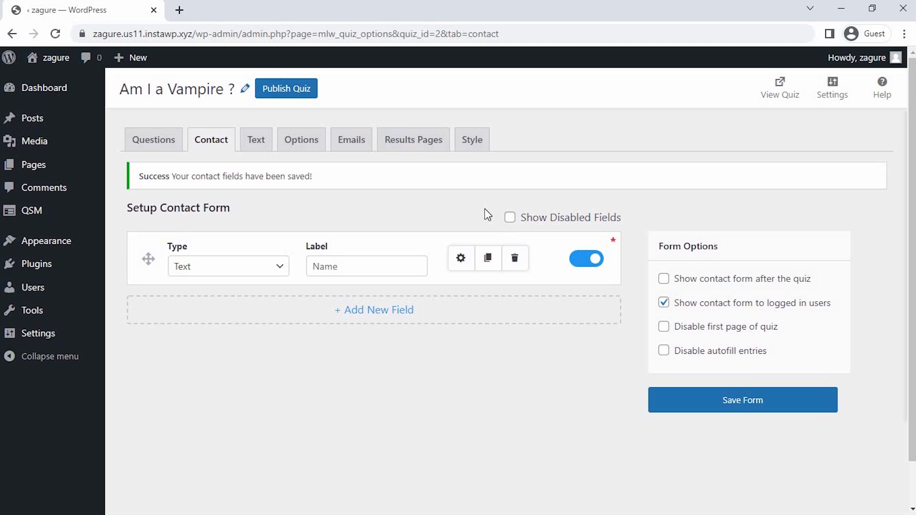
Step: Set the first results page to show when the quiz's total points earned is greater than 30
{"action": "left_click", "coordinate": [418, 152]}
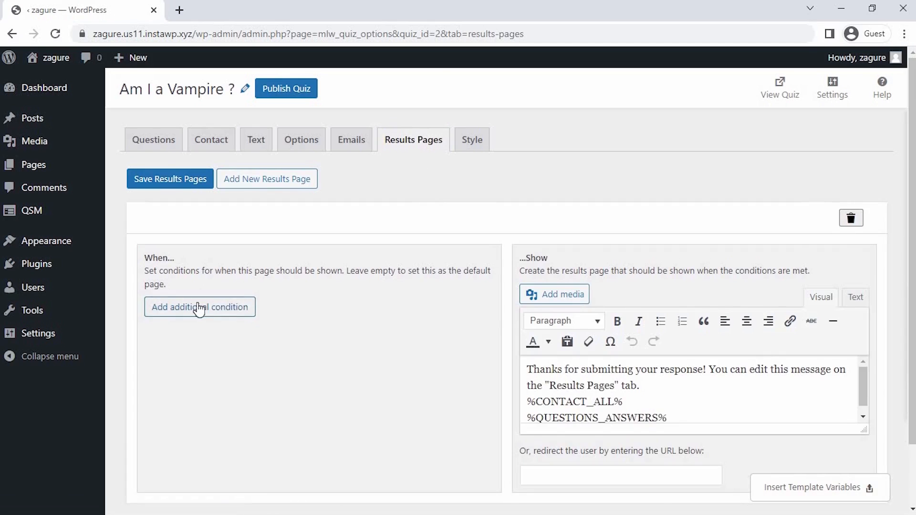
{"action": "left_click", "coordinate": [196, 306]}
{"action": "left_click", "coordinate": [205, 311]}
{"action": "left_click", "coordinate": [211, 320]}
{"action": "left_click", "coordinate": [284, 308]}
{"action": "left_click", "coordinate": [292, 326]}
{"action": "left_click", "coordinate": [374, 309]}
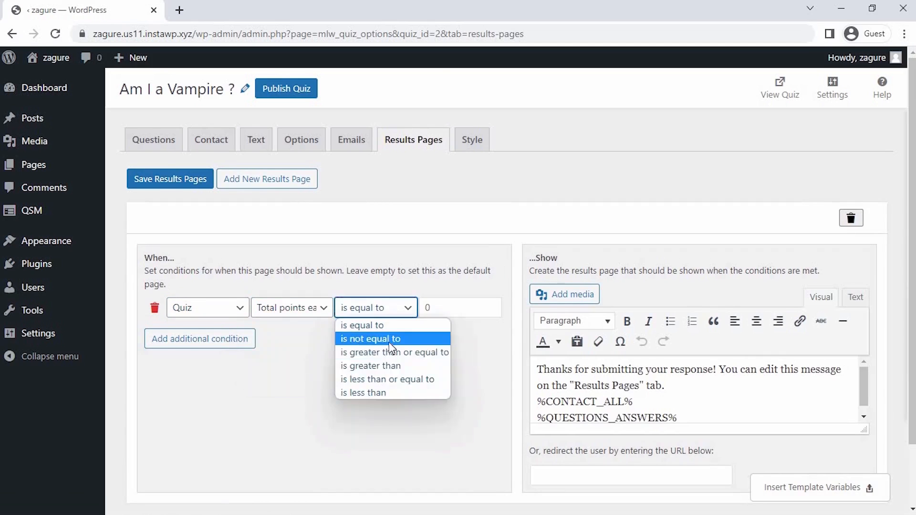
{"action": "left_click", "coordinate": [395, 365]}
{"action": "left_click", "coordinate": [436, 310]}
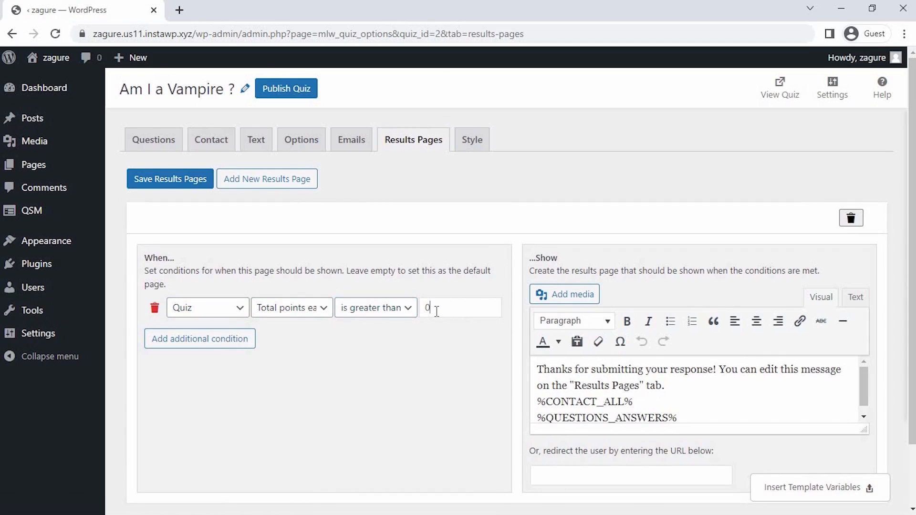
Step: Replace the first result's default message with "You got : A True VAMPIRE !!!!!" and insert the caped vampire woman image
{"action": "key", "text": "ctrl+a"}
{"action": "key", "text": "BackSpace"}
{"action": "type", "text": "You got : A True VAMPIRE !!!!"}
{"action": "left_click", "coordinate": [564, 294]}
{"action": "left_click", "coordinate": [308, 231]}
{"action": "left_click", "coordinate": [849, 476]}
Step: Below the image, write "You are a true Vampire with many ability such as flying, super speed, super strength and immortality."
{"action": "scroll", "coordinate": [747, 408], "scroll_direction": "down", "scroll_amount": 3}
{"action": "left_click", "coordinate": [747, 408]}
{"action": "key", "text": "Return"}
{"action": "type", "text": "You are "}
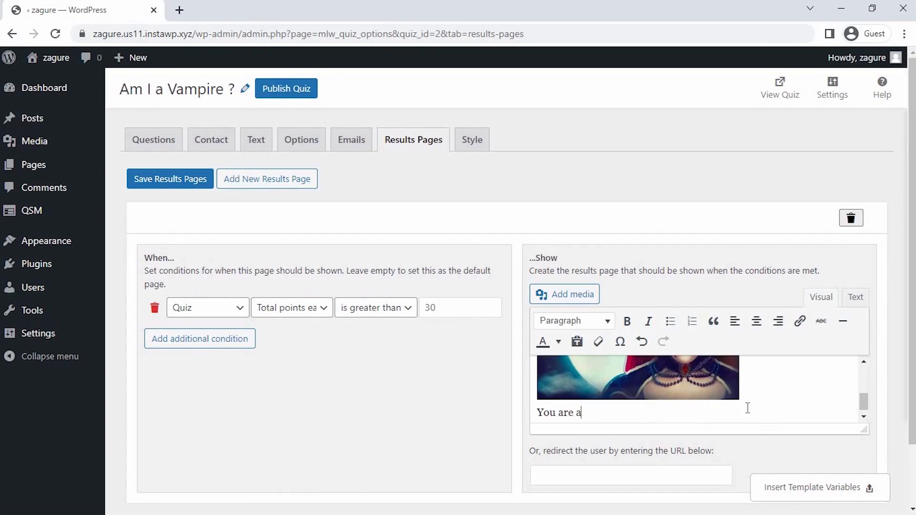
{"action": "type", "text": "a true Vampire"}
{"action": "type", "text": " with many ability"}
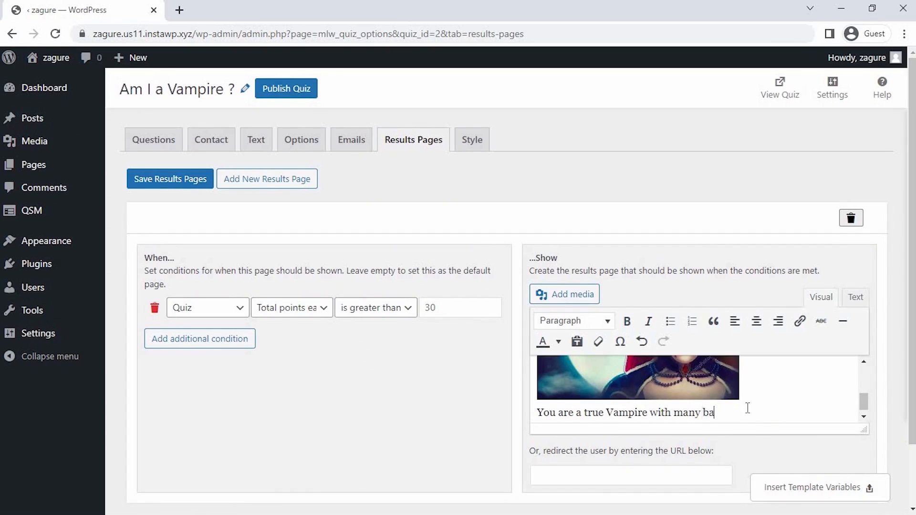
{"action": "type", "text": " such as flying, super spe"}
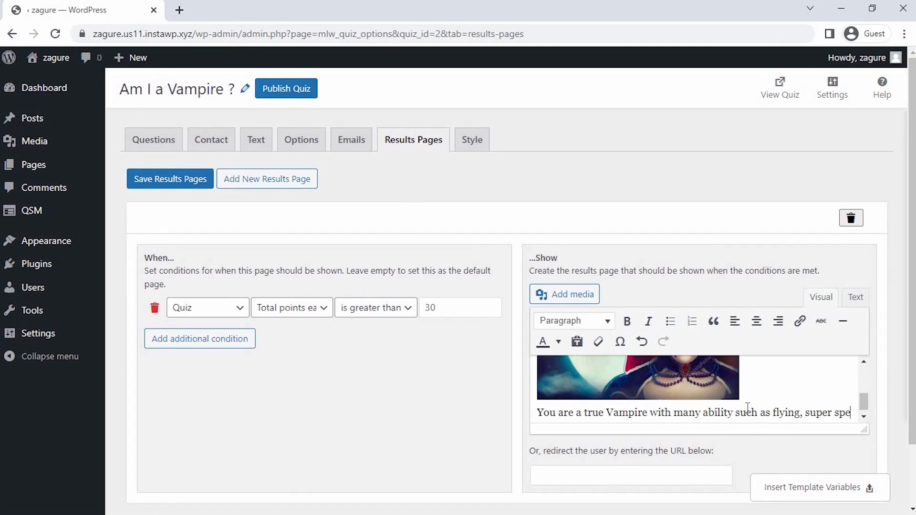
{"action": "type", "text": "ed, super strength and immotality"}
Step: Format "A True VAMPIRE !!!!!" in the first result message as bold red text
{"action": "scroll", "coordinate": [693, 422], "scroll_direction": "up", "scroll_amount": 5}
{"action": "left_click_drag", "start_coordinate": [581, 369], "coordinate": [702, 369]}
{"action": "left_click", "coordinate": [627, 321]}
{"action": "left_click", "coordinate": [559, 341]}
{"action": "left_click", "coordinate": [505, 393]}
{"action": "left_click", "coordinate": [718, 371]}
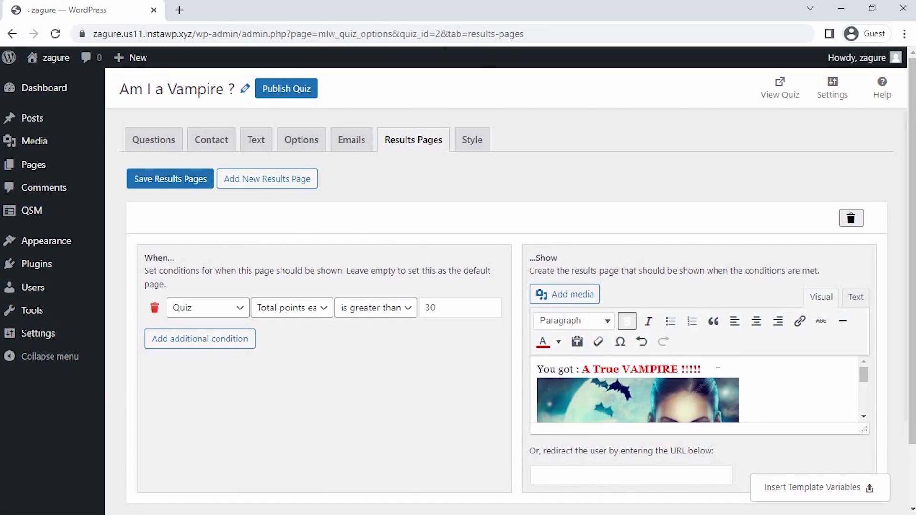
Step: Add a second results page that shows when the quiz's total points earned is less than 30
{"action": "left_click", "coordinate": [267, 179]}
{"action": "scroll", "coordinate": [283, 314], "scroll_direction": "down", "scroll_amount": 6}
{"action": "left_click", "coordinate": [370, 355]}
{"action": "left_click", "coordinate": [368, 437]}
{"action": "type", "text": "30"}
Step: Write the second result: "You got : Not A Vampire!!" "Sadly, You are not a Vampire. You are just a human being who doesn't have guts to be one"
{"action": "left_click_drag", "start_coordinate": [677, 414], "coordinate": [523, 438]}
{"action": "type", "text": "You got : Not A Vampire!!"}
{"action": "key", "text": "Return"}
{"action": "type", "text": "Sadly, You are not a Va"}
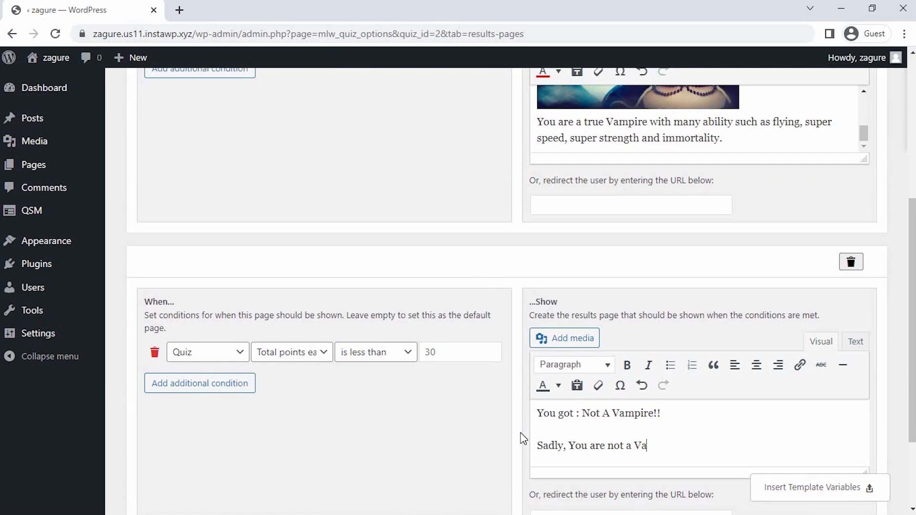
{"action": "type", "text": "mpire, You are just a human being who doesn't have guts to be"}
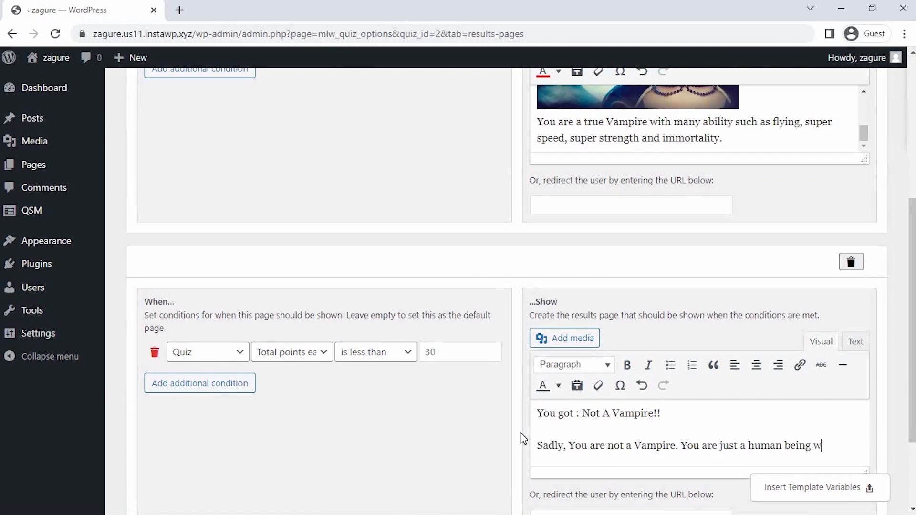
{"action": "type", "text": " one"}
Step: Bold "Not A Vampire!!" in the second result message and save the results pages
{"action": "left_click_drag", "start_coordinate": [581, 412], "coordinate": [688, 409]}
{"action": "key", "text": "ctrl+b"}
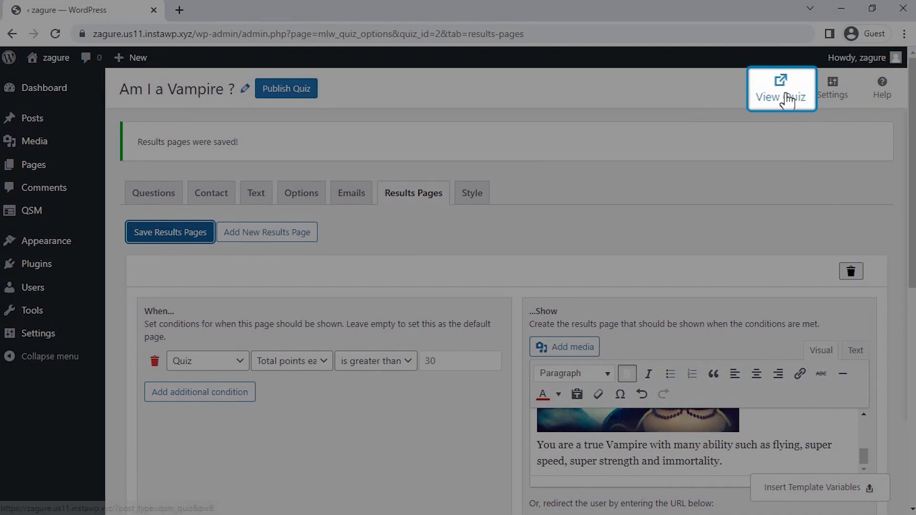
Step: Open the live view of the quiz, enter the participant's name and continue to the first question
{"action": "left_click", "coordinate": [786, 94]}
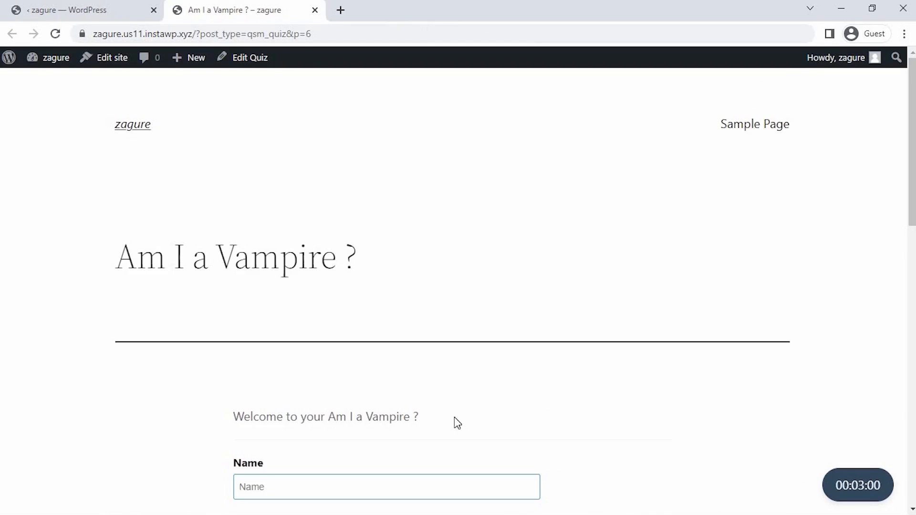
{"action": "scroll", "coordinate": [454, 418], "scroll_direction": "down", "scroll_amount": 3}
{"action": "left_click", "coordinate": [436, 342]}
{"action": "type", "text": "KYLA"}
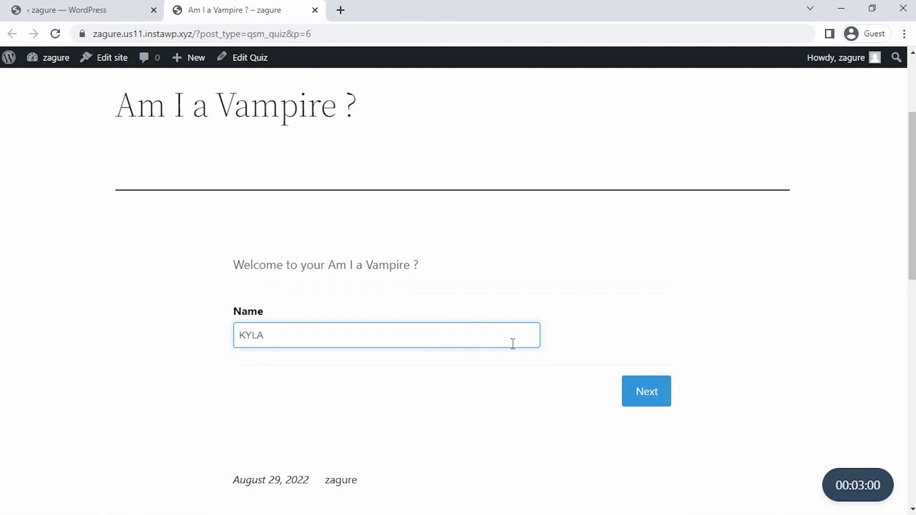
{"action": "left_click", "coordinate": [662, 404]}
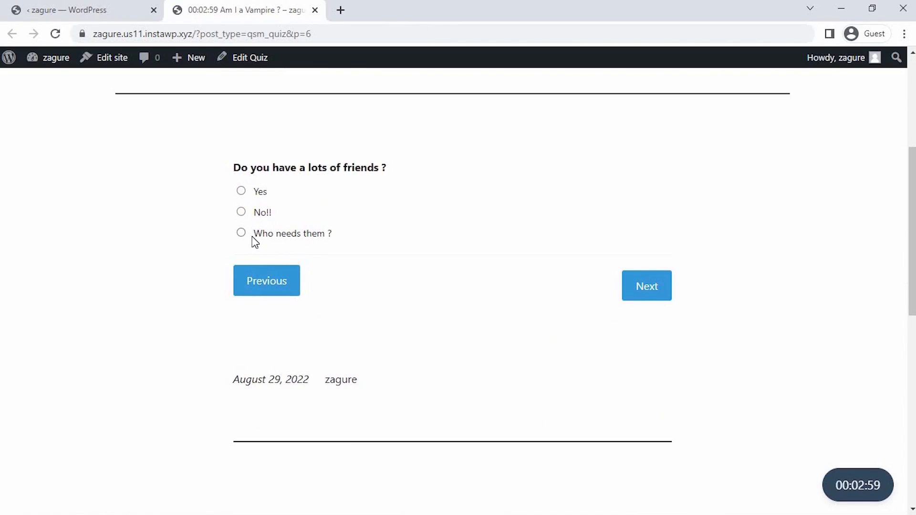
Step: Answer the friends question with "Who needs them ?" and the sun question with "No way!!!"
{"action": "left_click", "coordinate": [241, 233]}
{"action": "left_click", "coordinate": [641, 293]}
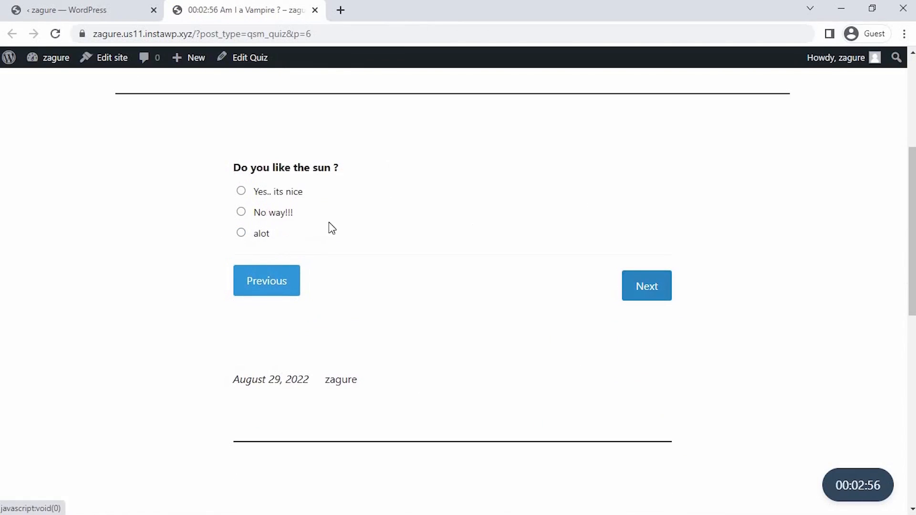
{"action": "left_click", "coordinate": [276, 215]}
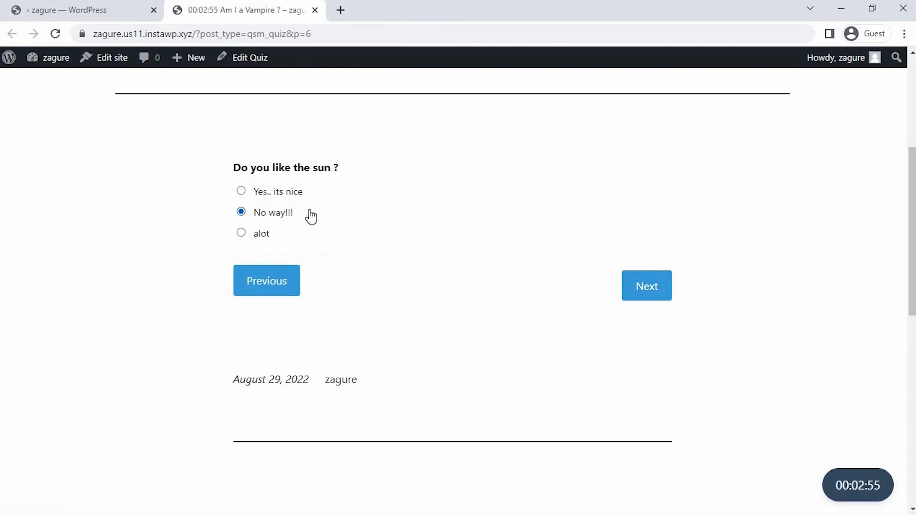
{"action": "left_click", "coordinate": [640, 285]}
Step: Answer the blood question with "Yeah !!!! What a big deal ?" and the time-of-day question with "Night", then submit the quiz
{"action": "left_click", "coordinate": [309, 354]}
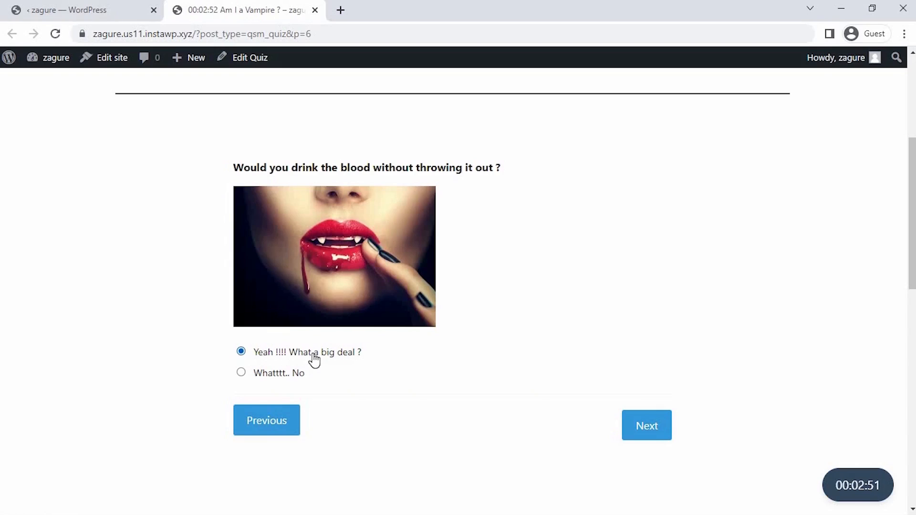
{"action": "left_click", "coordinate": [668, 426]}
{"action": "left_click", "coordinate": [276, 386]}
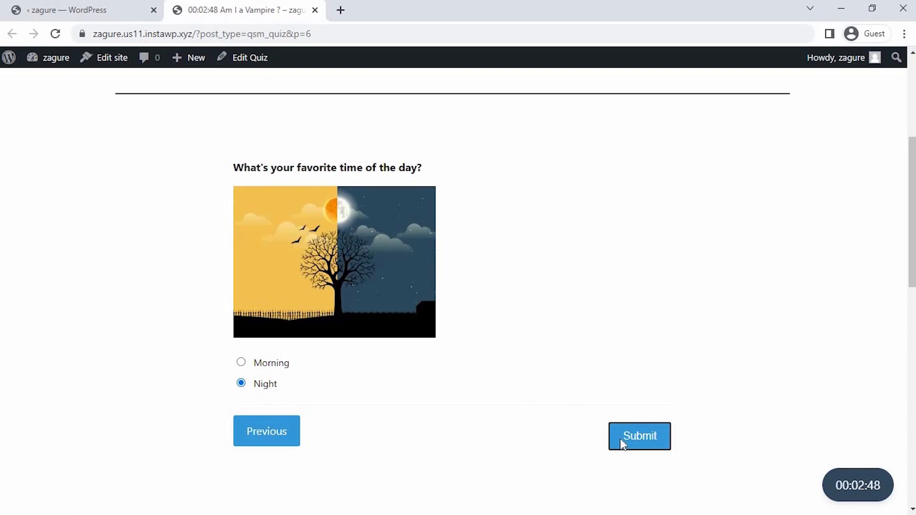
{"action": "left_click", "coordinate": [639, 436]}
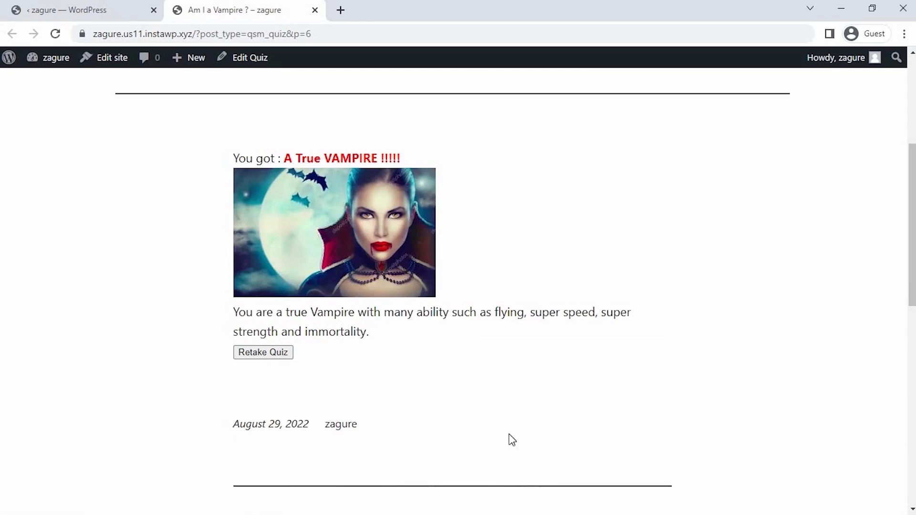
{"action": "scroll", "coordinate": [491, 432], "scroll_direction": "up", "scroll_amount": 2}
{"action": "scroll", "coordinate": [476, 428], "scroll_direction": "down", "scroll_amount": 10}
{"action": "scroll", "coordinate": [475, 428], "scroll_direction": "up", "scroll_amount": 10}
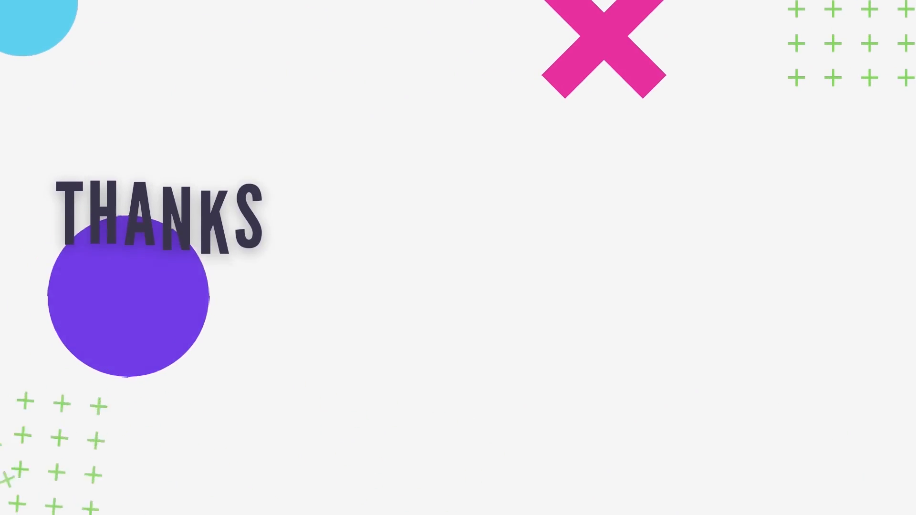